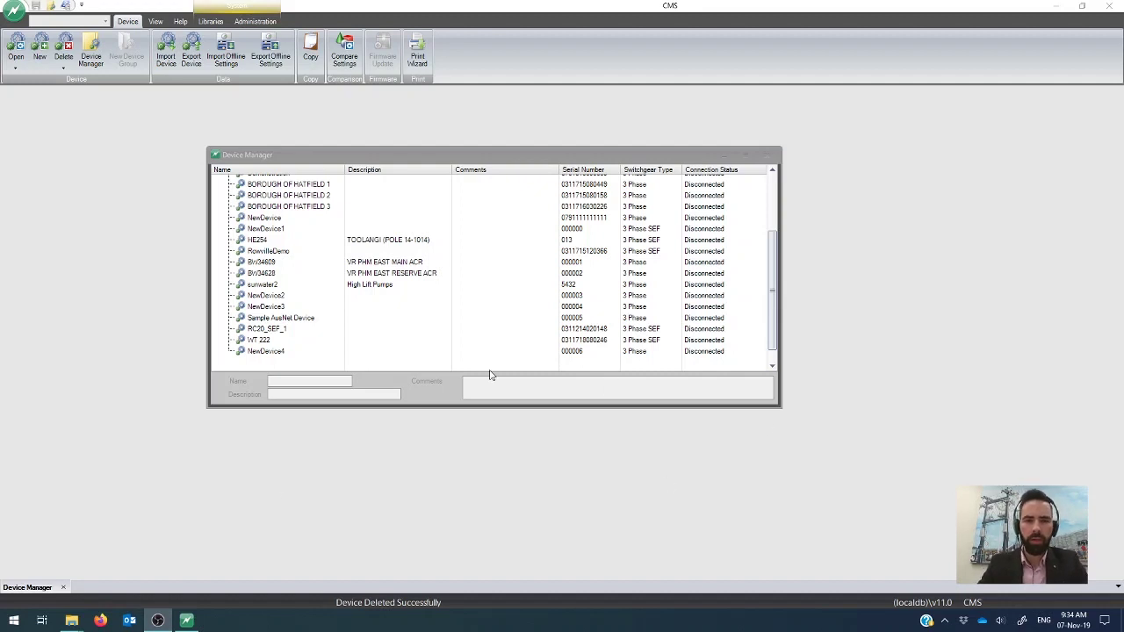
Enlarge the Device Manager window and review the RC20_SEF_1, BOROUGH OF HATFIELD 2, NewDevice2 and NewDevice4 rows
click(399, 331)
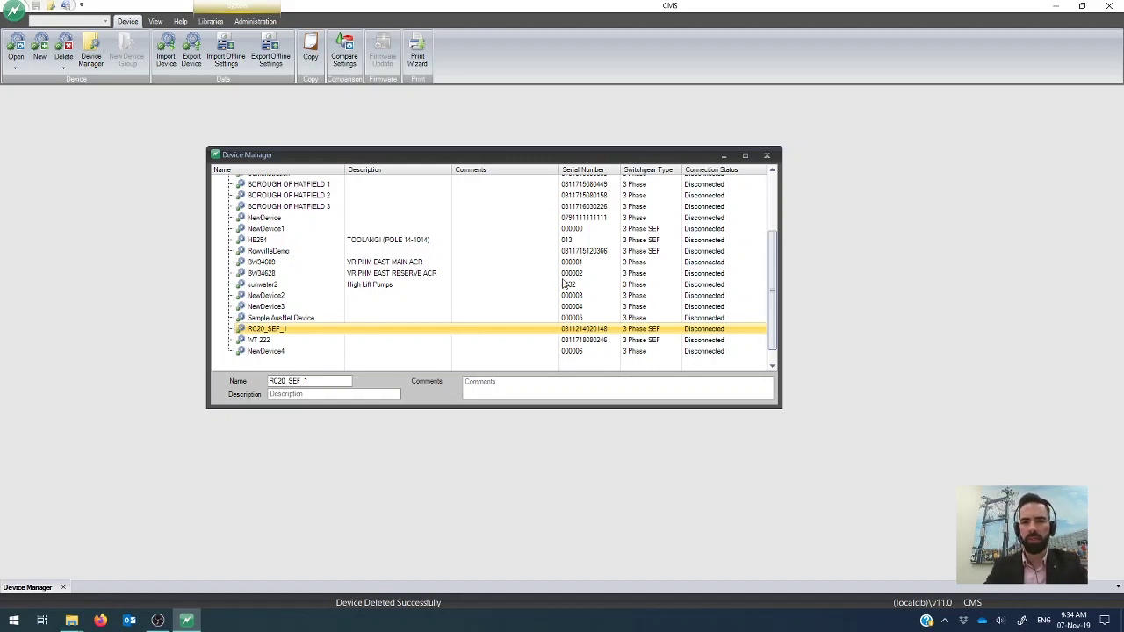
scroll(564, 283, down, 5)
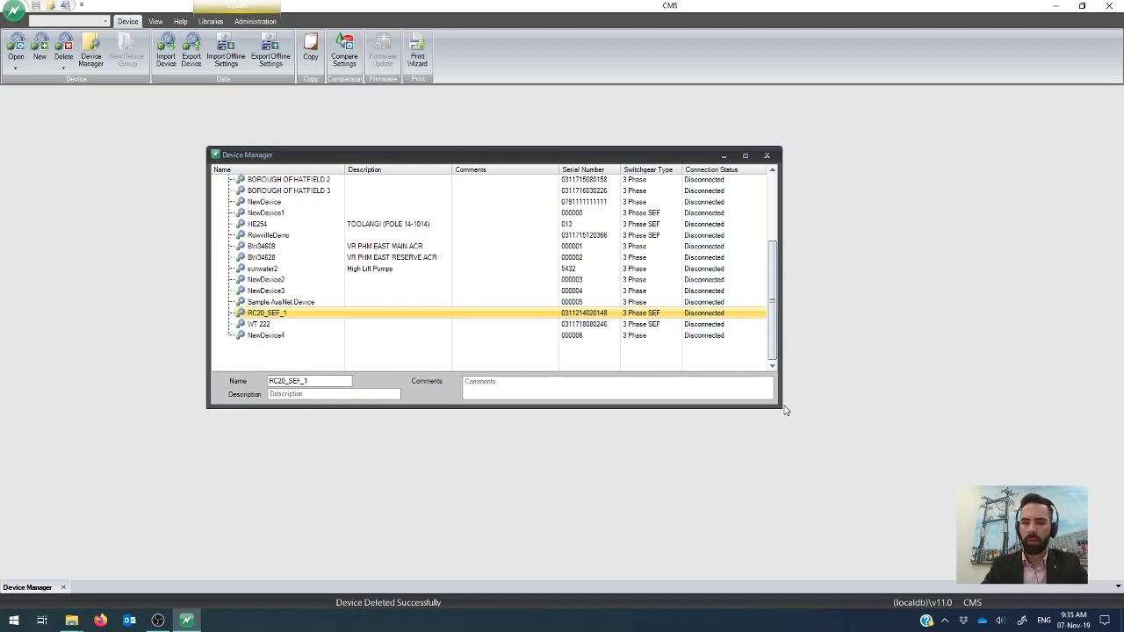
drag(780, 407, 873, 450)
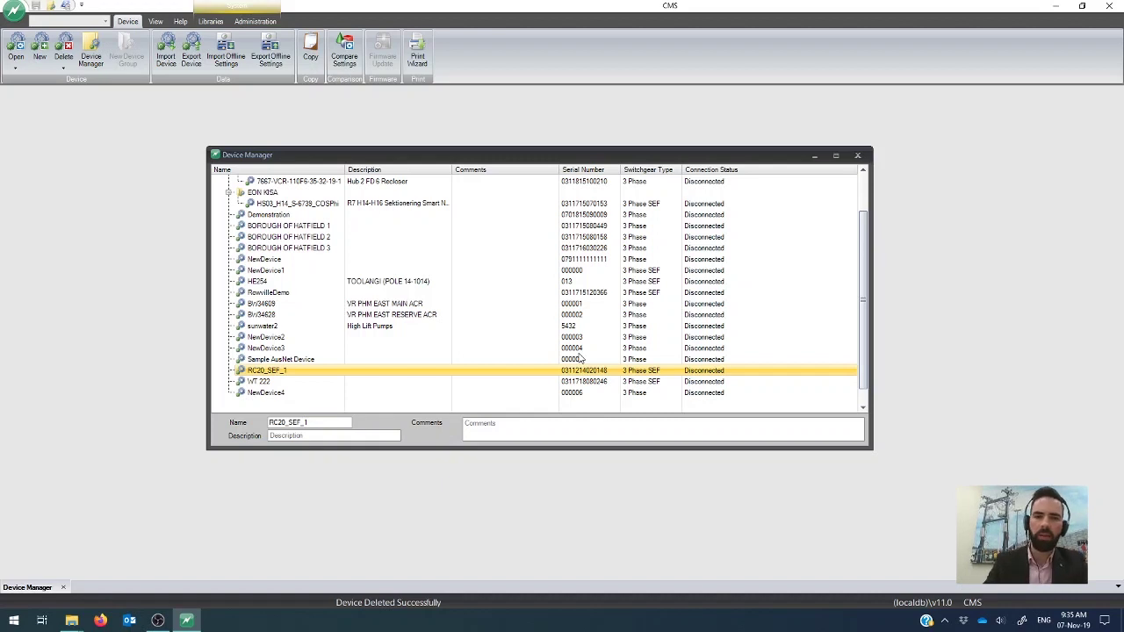
click(587, 240)
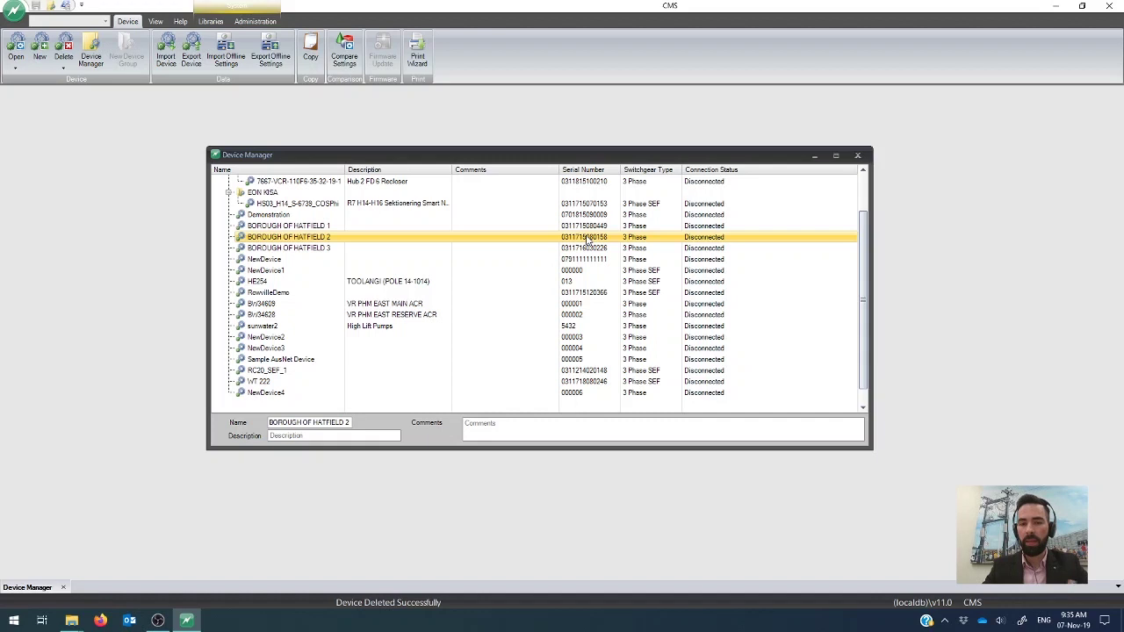
click(503, 342)
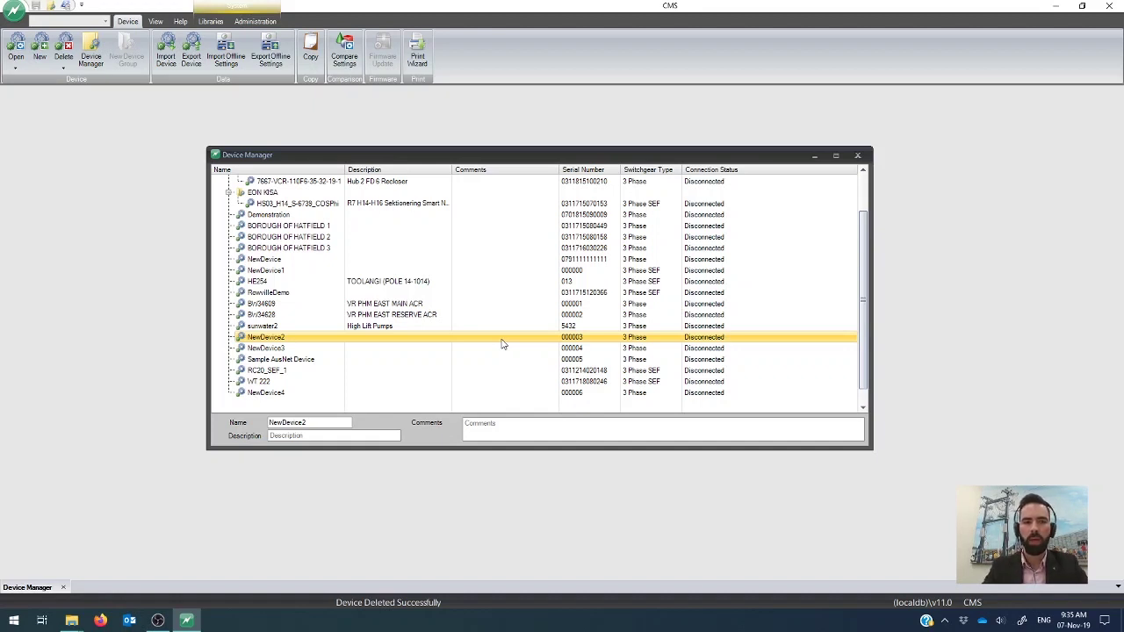
click(437, 394)
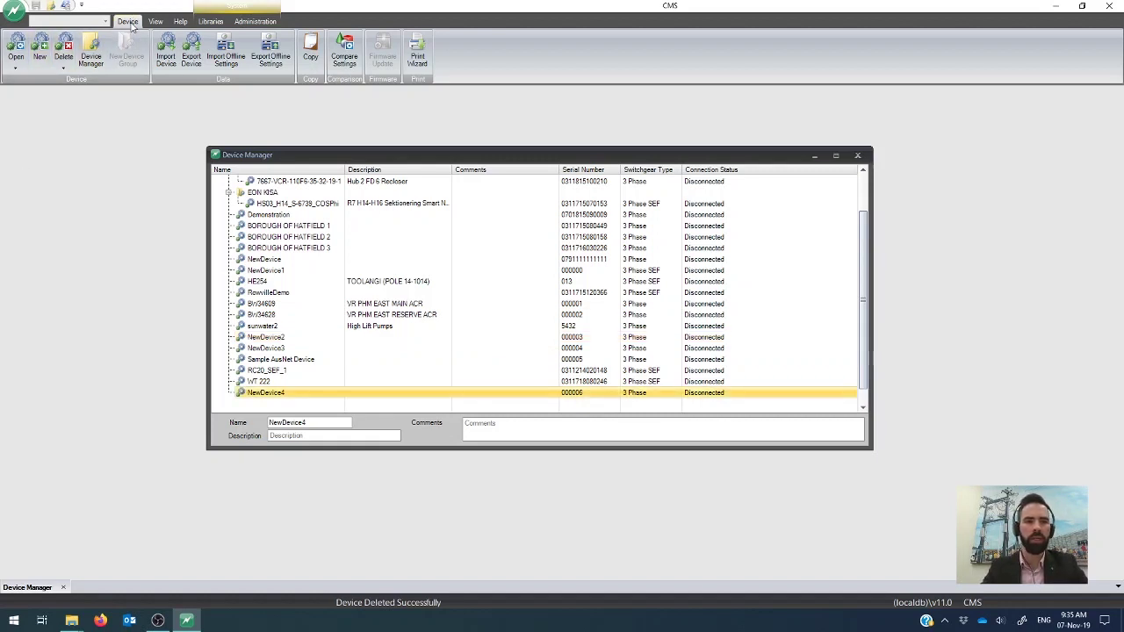
Add a new device and replace its default name with 'Device Template'
click(37, 63)
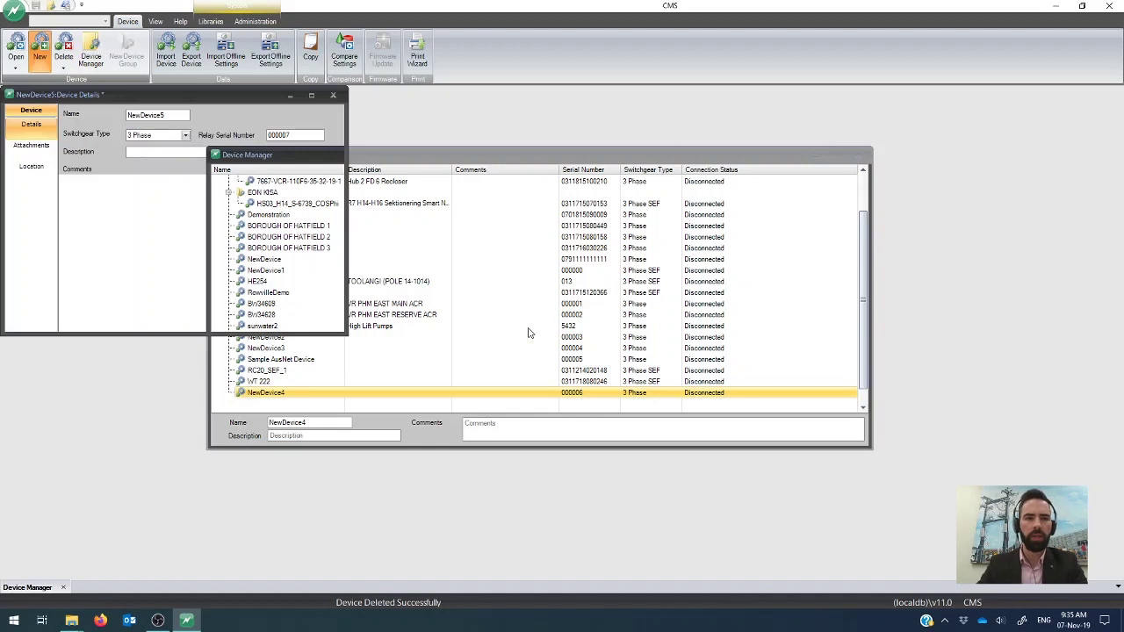
drag(196, 94, 336, 144)
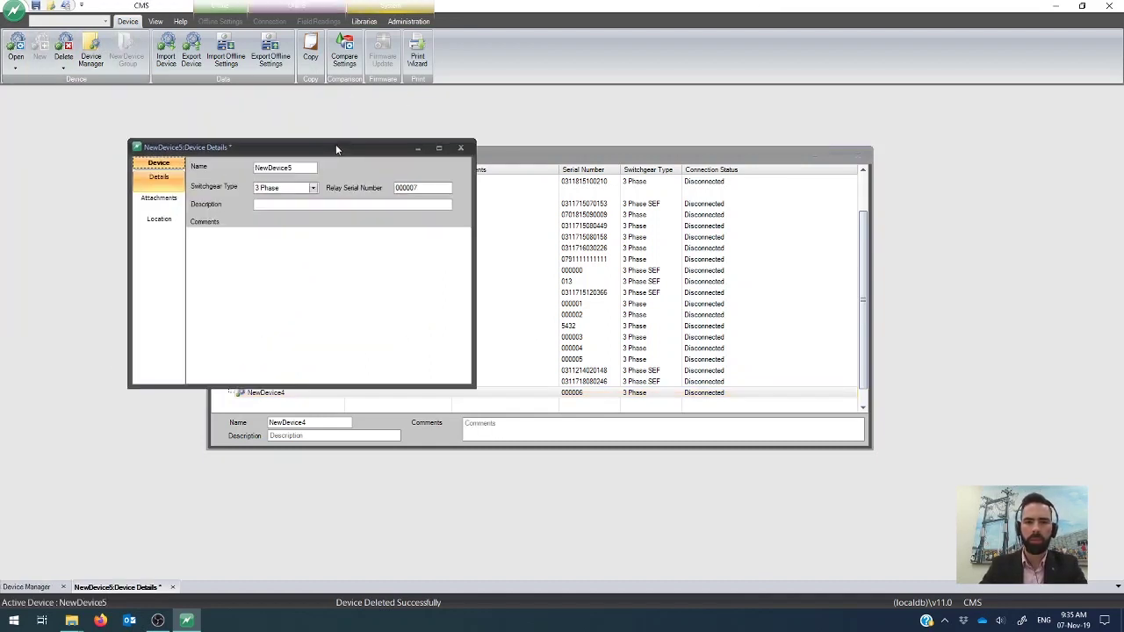
double_click(303, 168)
text(Devic)
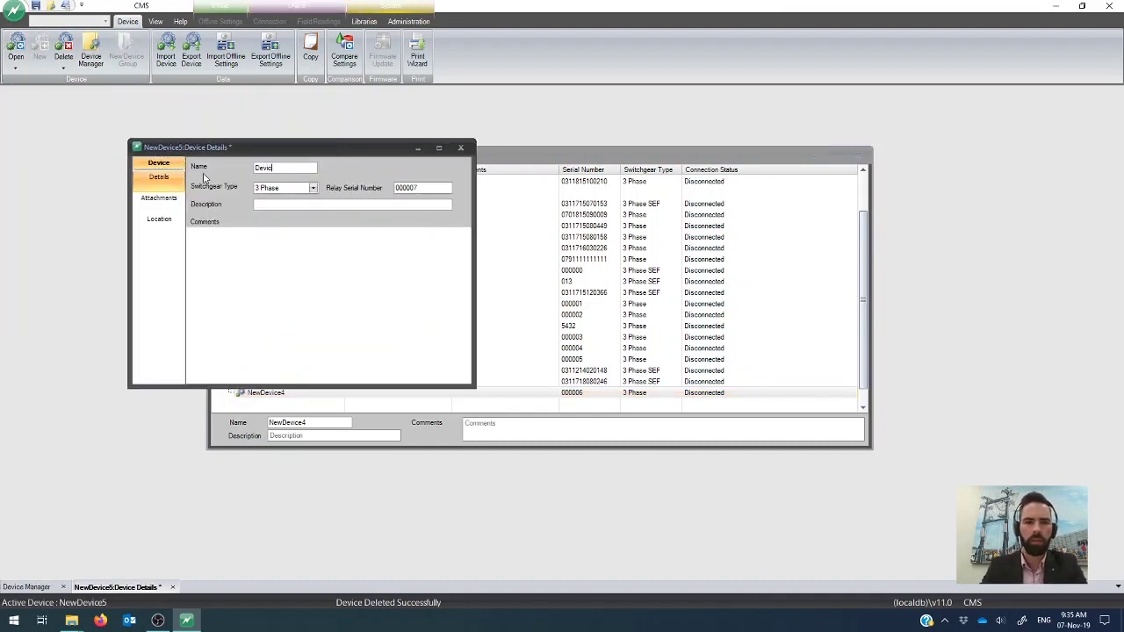
text(e Template)
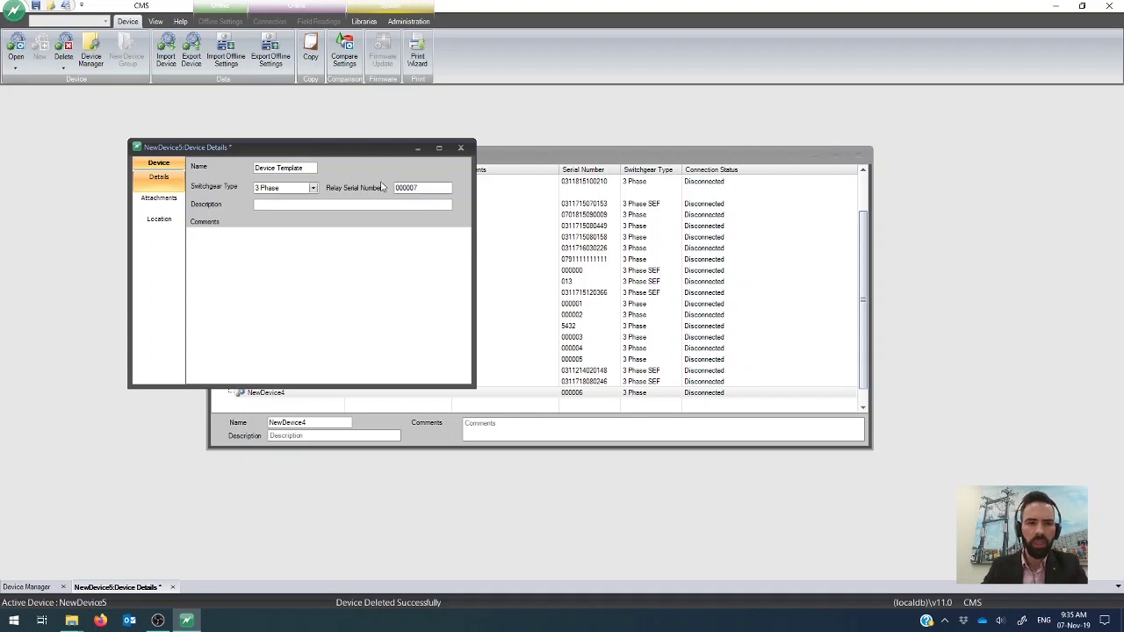
click(315, 191)
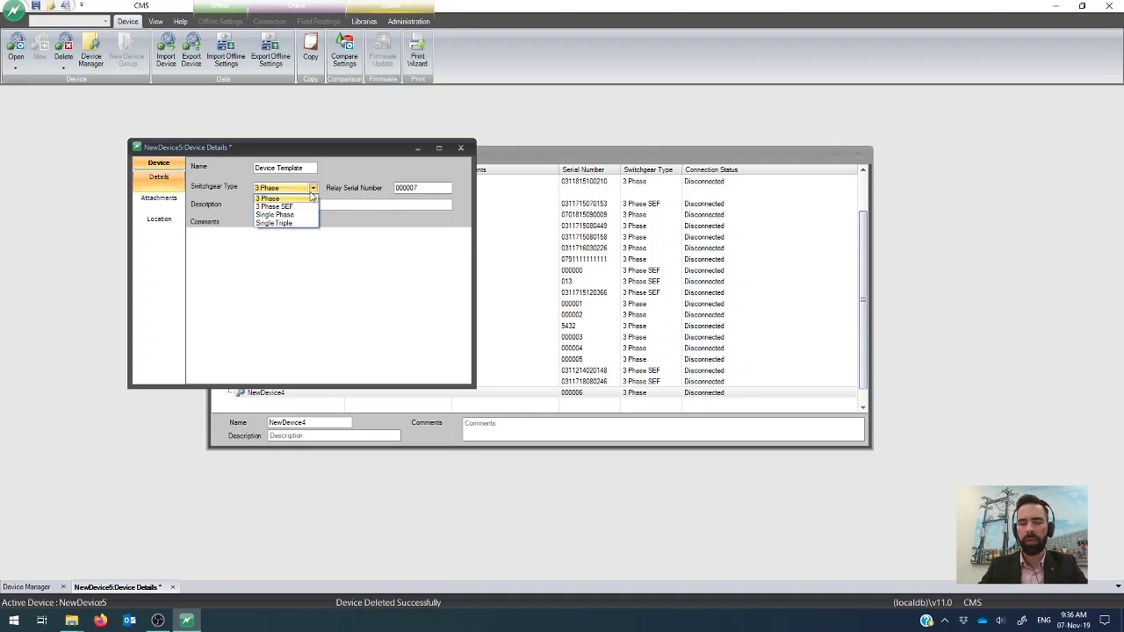
Leave Device Template with 3 Phase switchgear and relay serial number 000007
click(313, 194)
key(Tab)
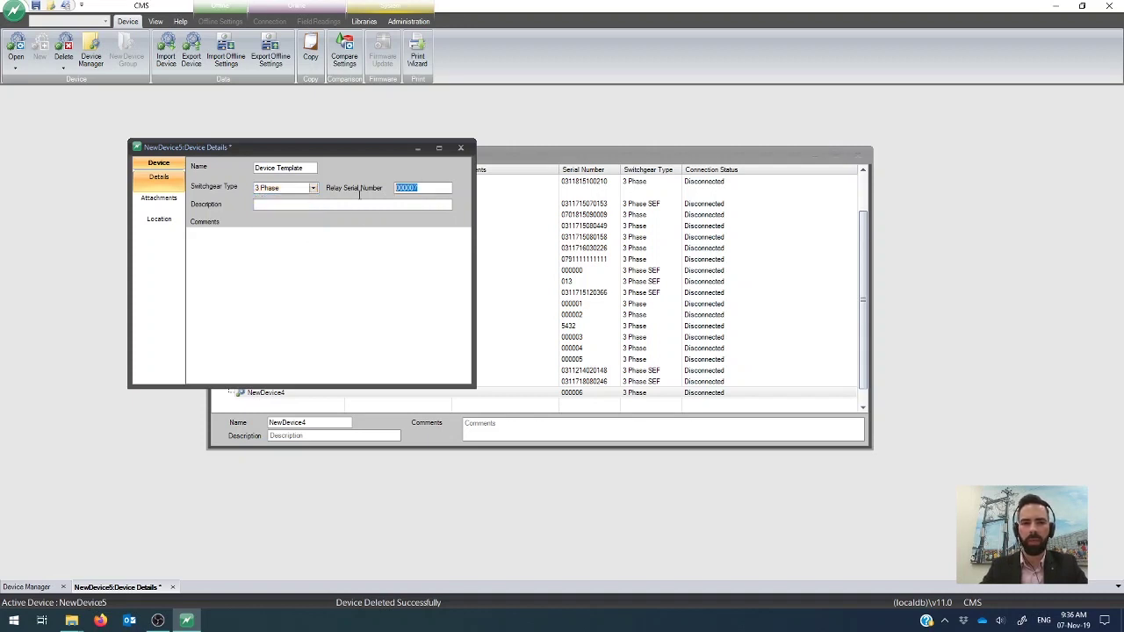
key(End)
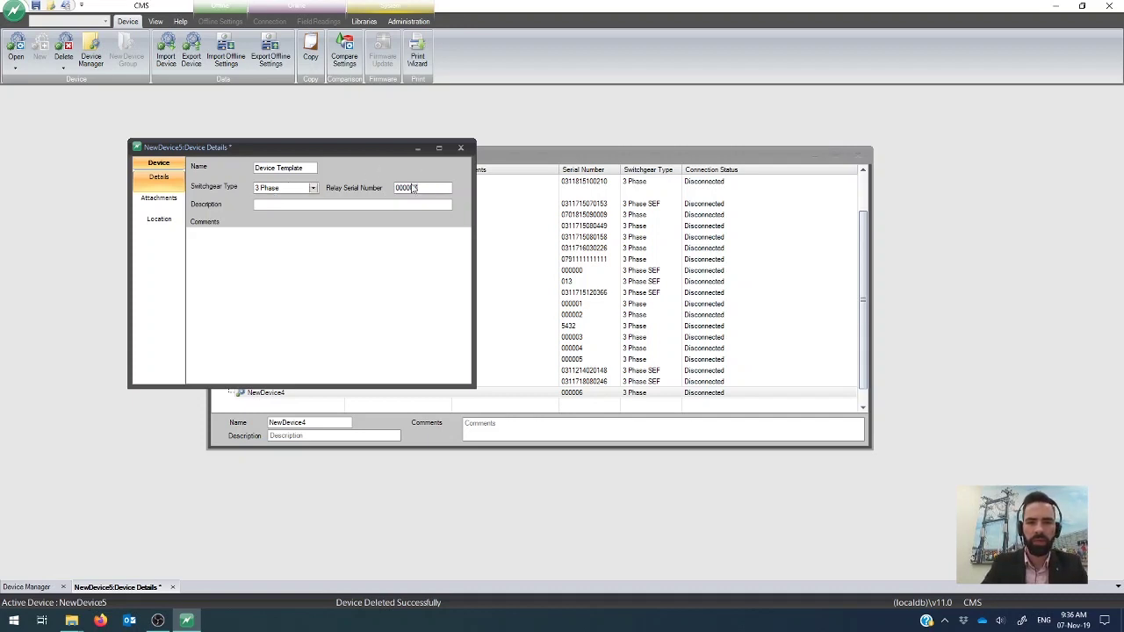
drag(396, 187, 425, 188)
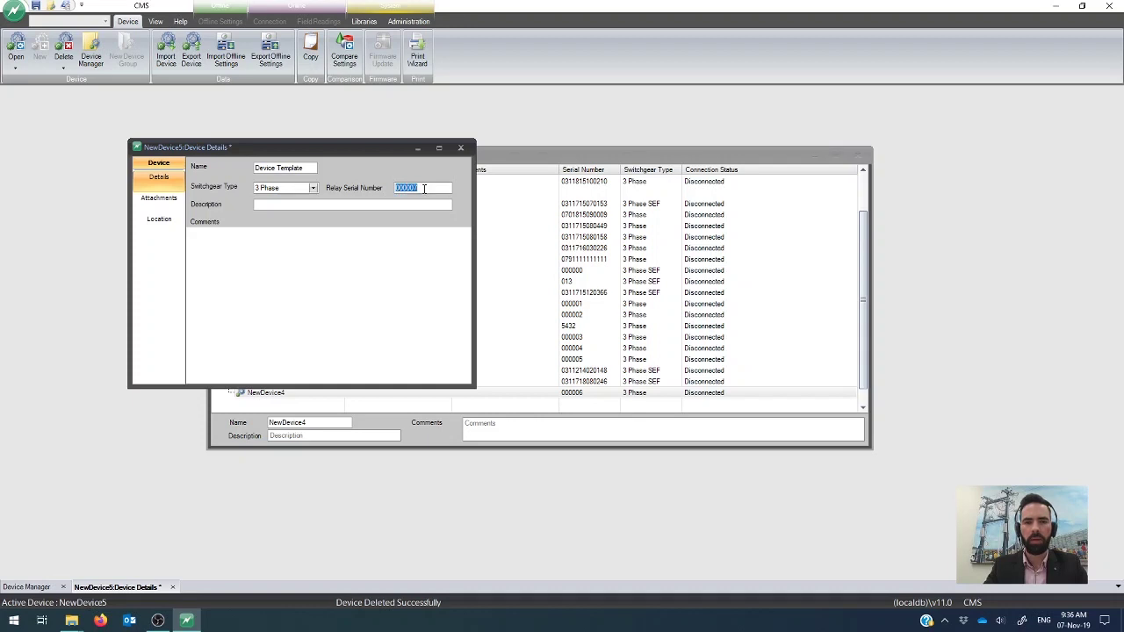
click(425, 188)
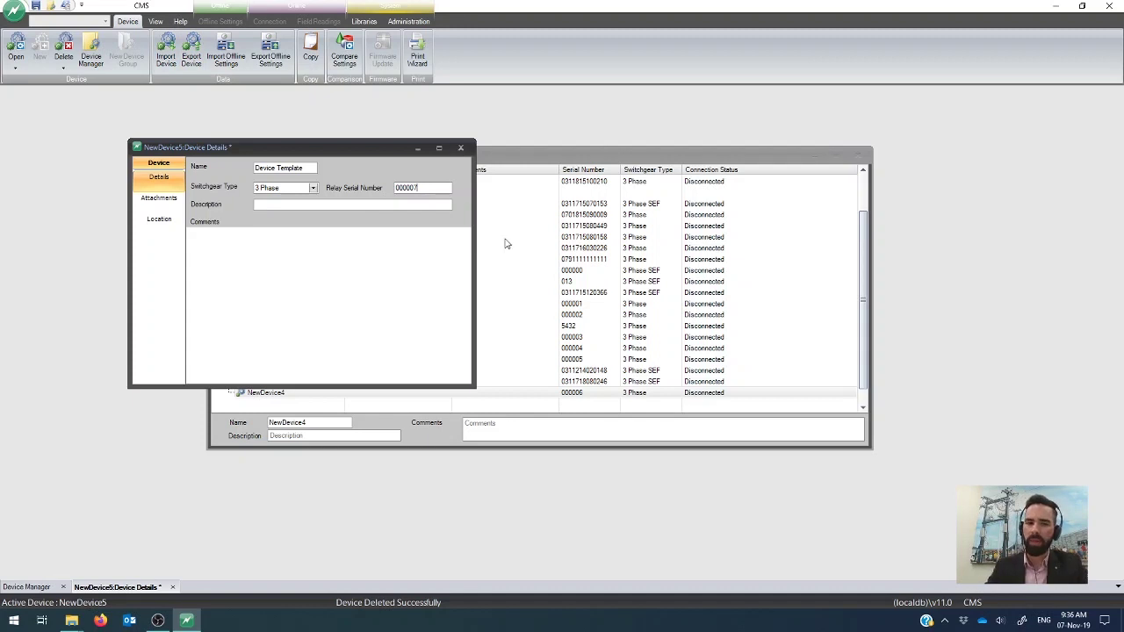
drag(370, 144, 375, 132)
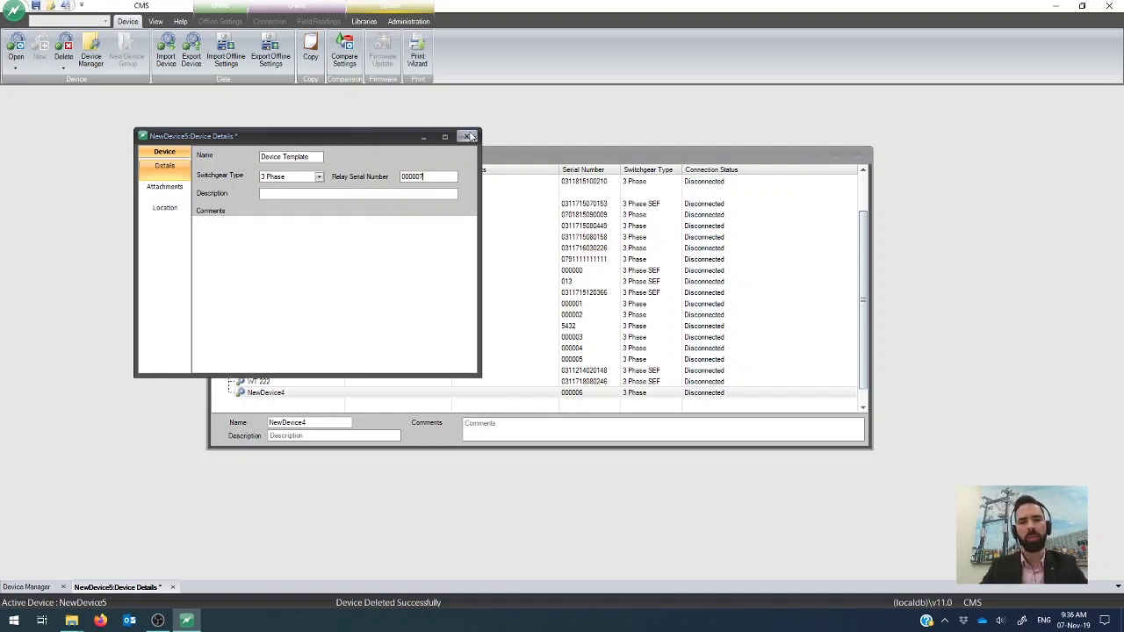
Save Device Template when closing its details, then check its row and RC20_SEF_1 in the list
click(468, 137)
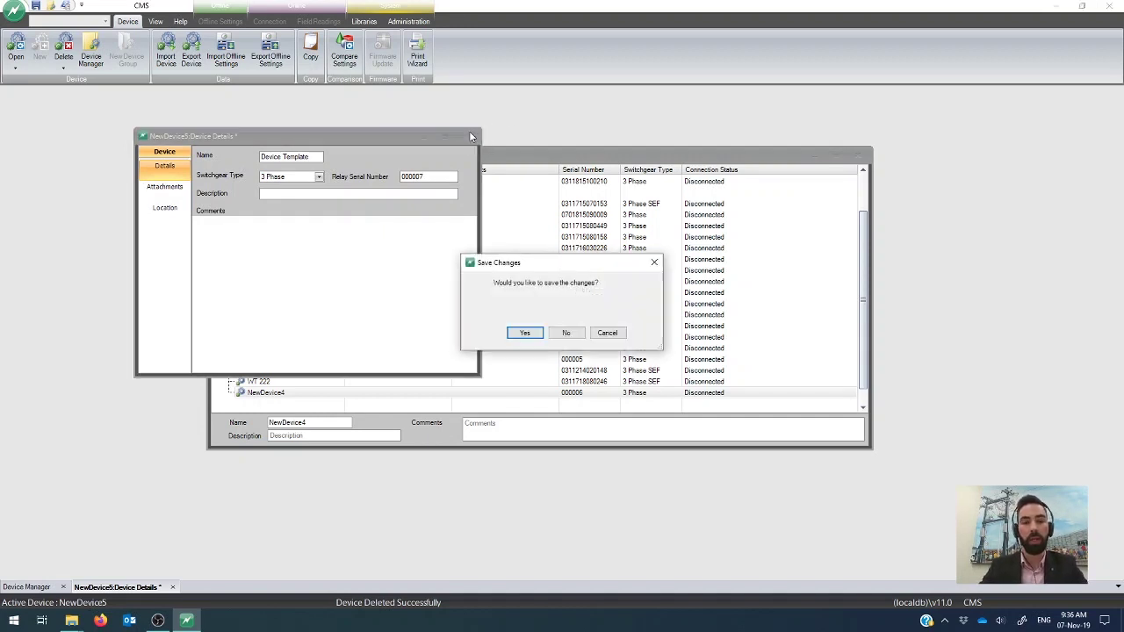
click(525, 337)
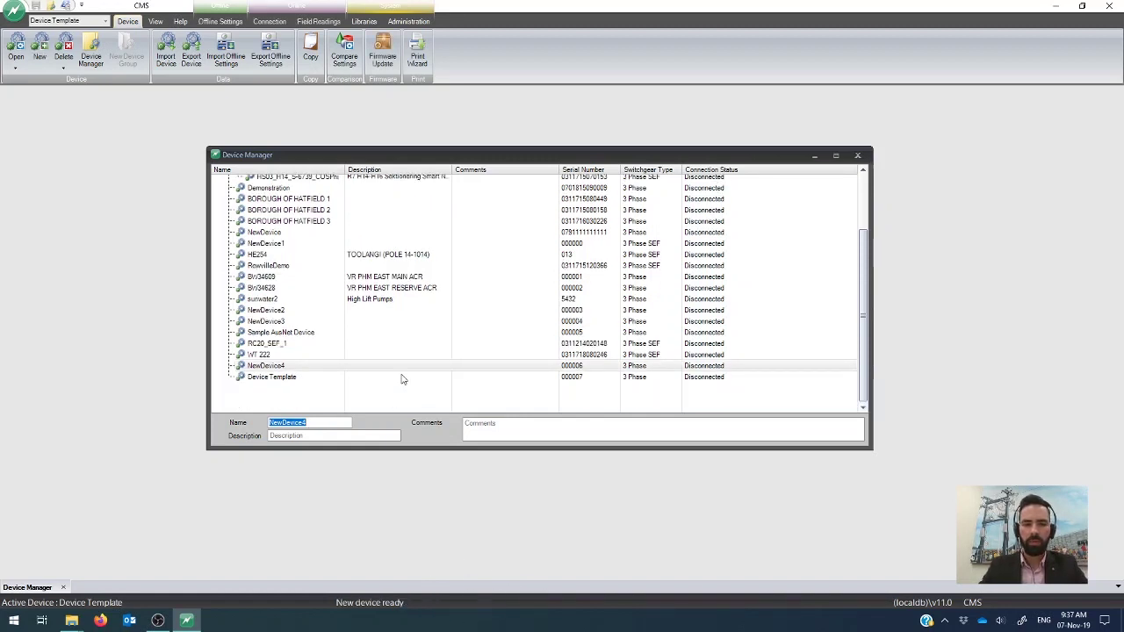
click(537, 378)
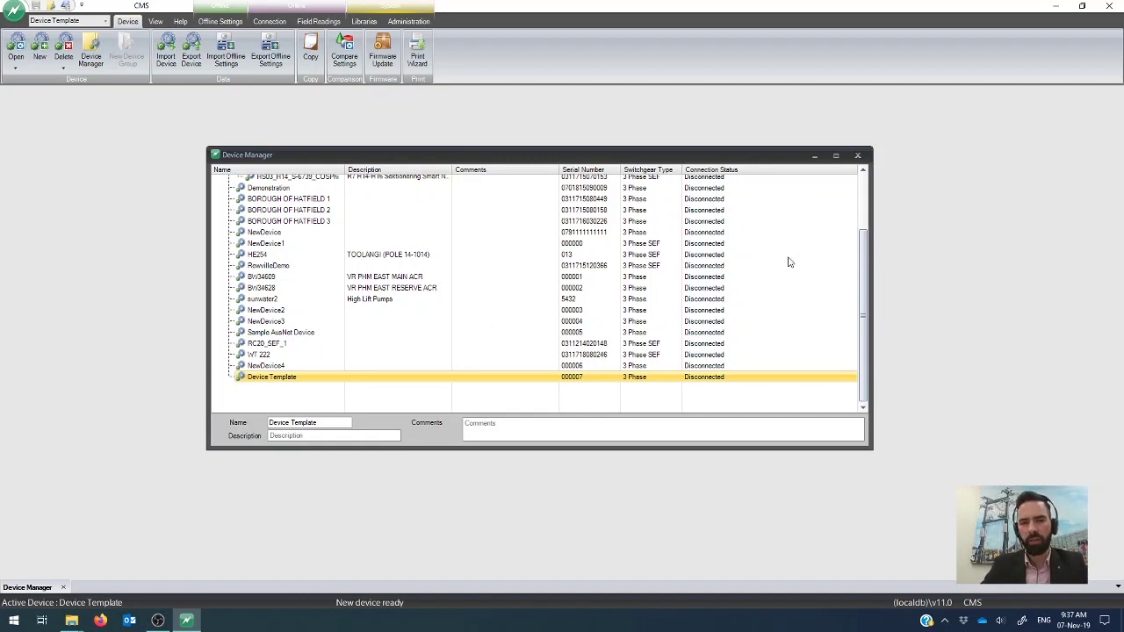
click(577, 344)
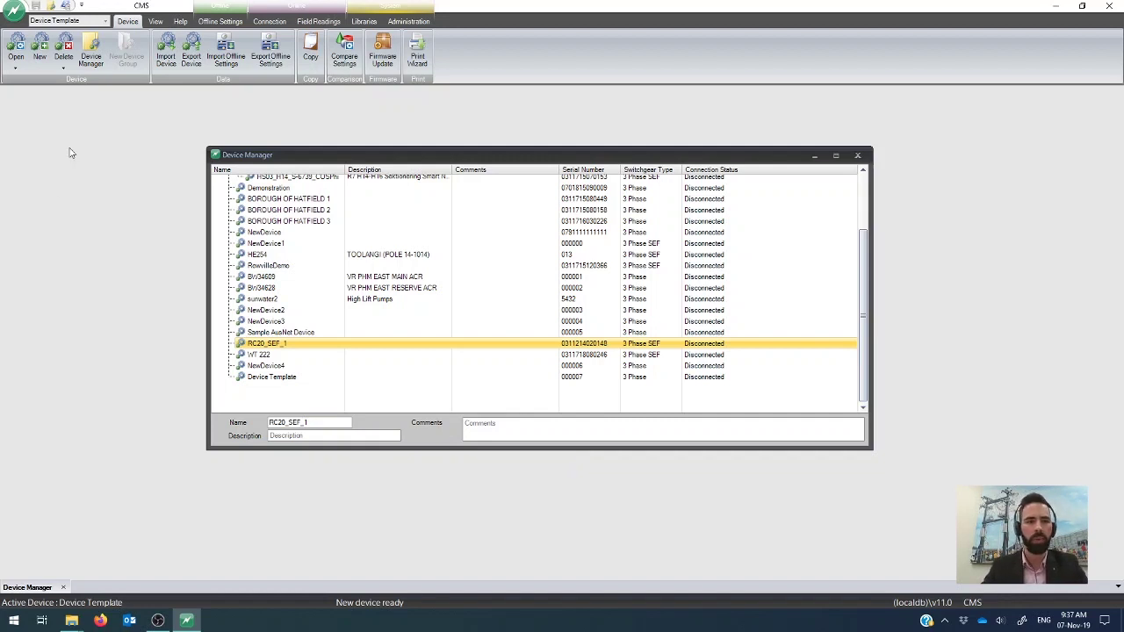
click(848, 439)
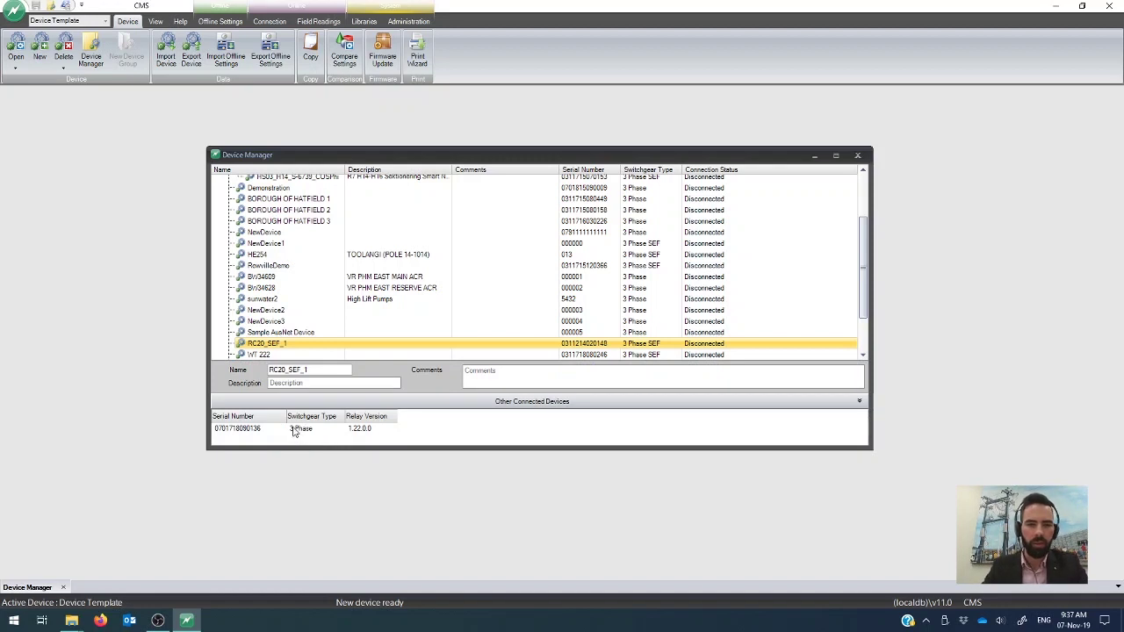
click(321, 432)
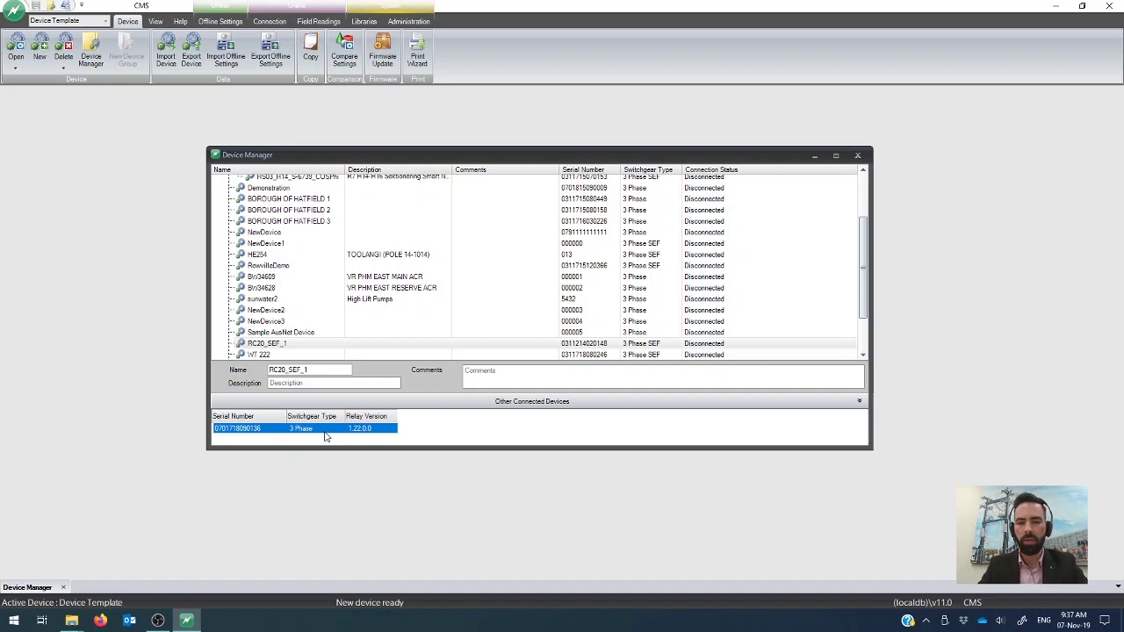
right_click(325, 436)
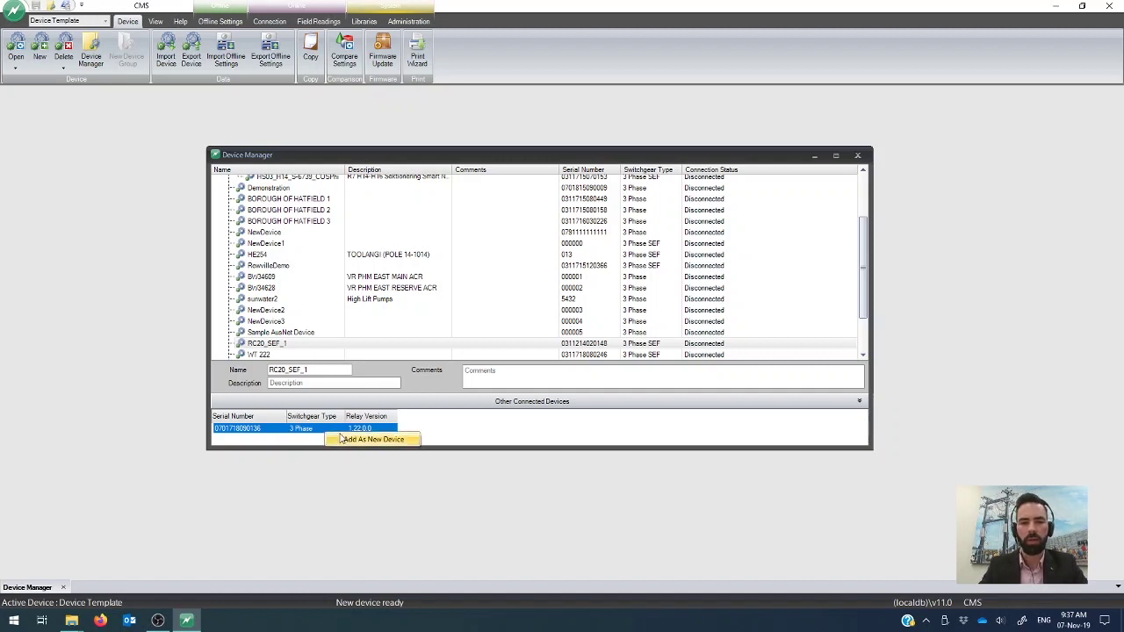
click(344, 440)
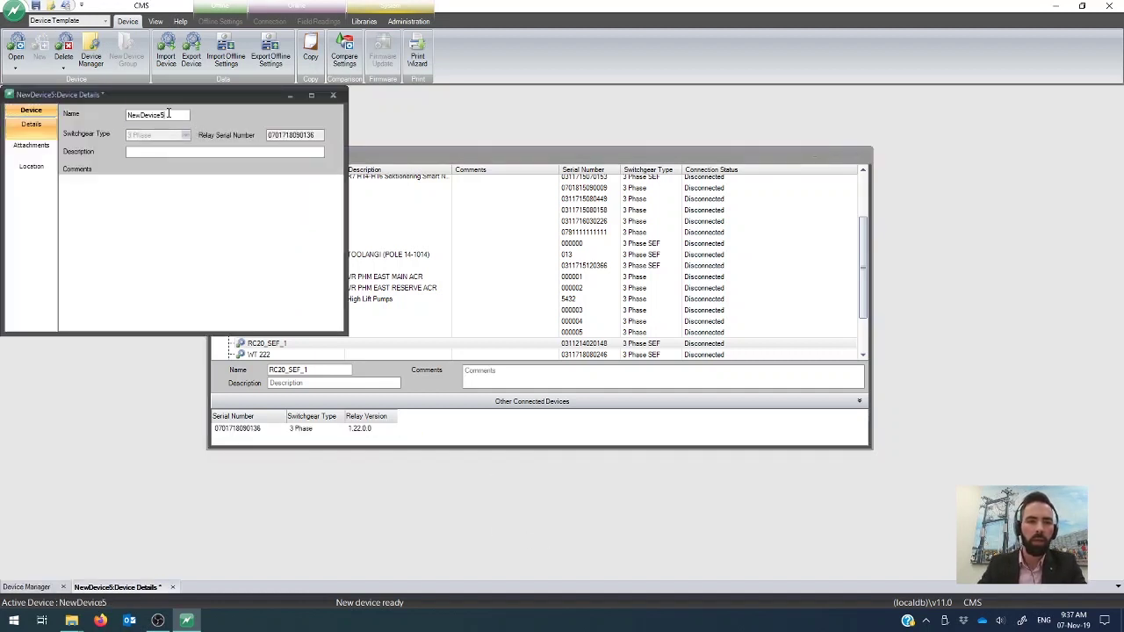
text(Real)
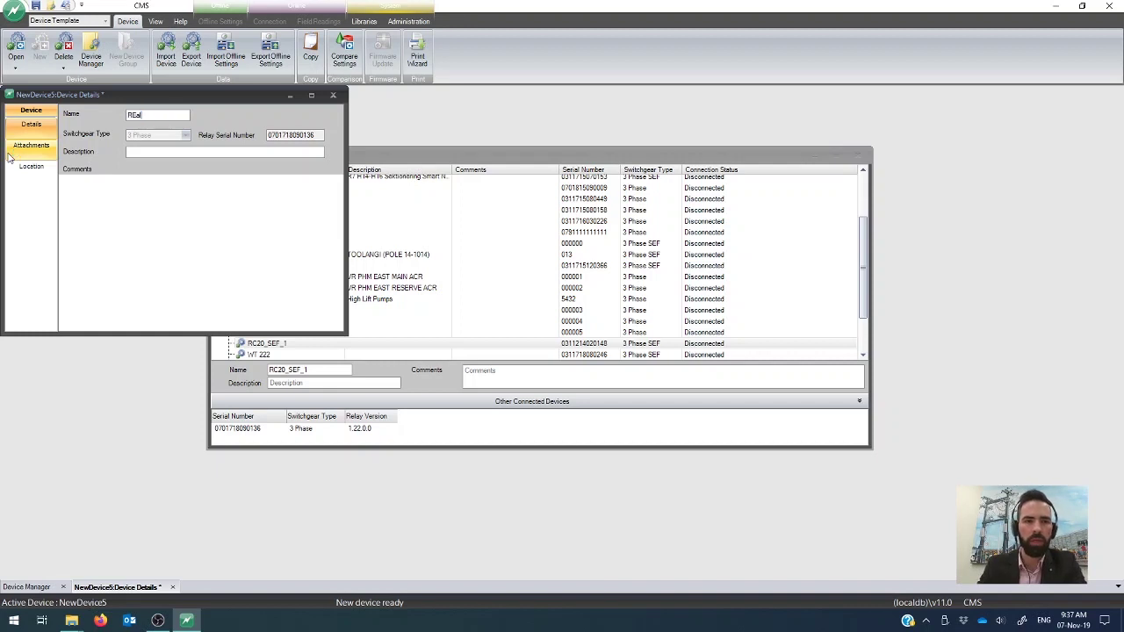
text(FieldDevice)
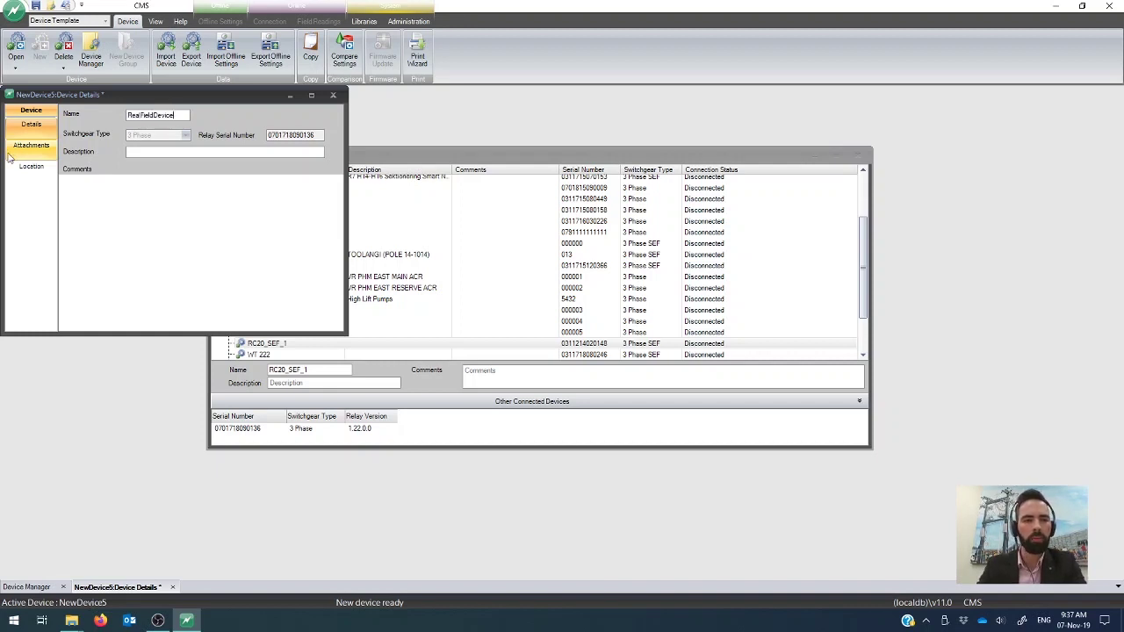
key(Tab)
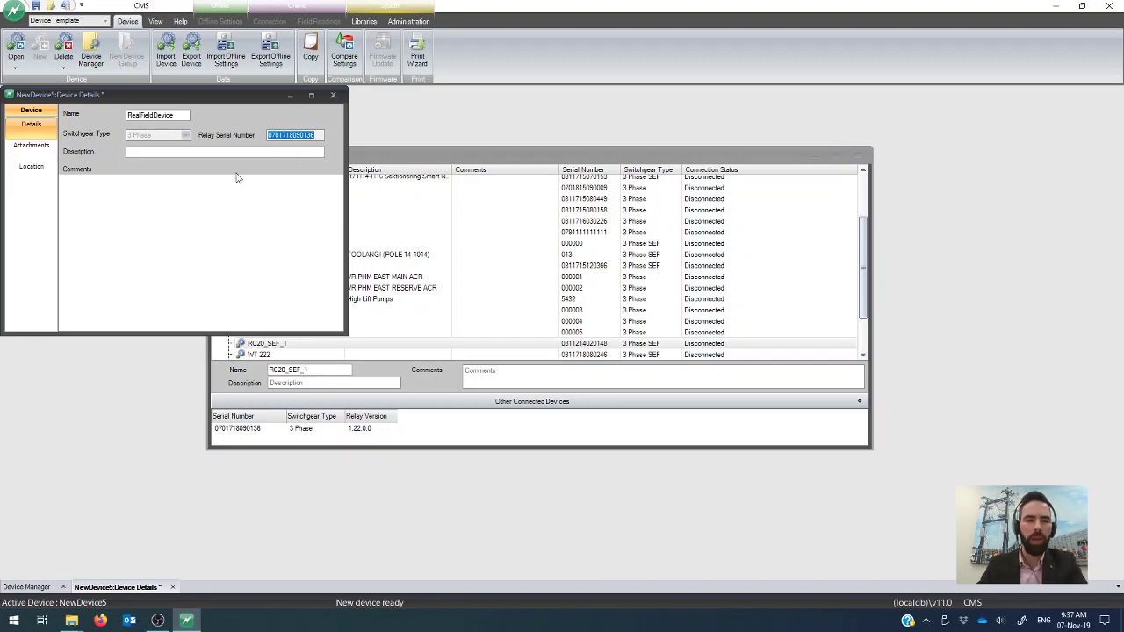
drag(214, 100, 274, 141)
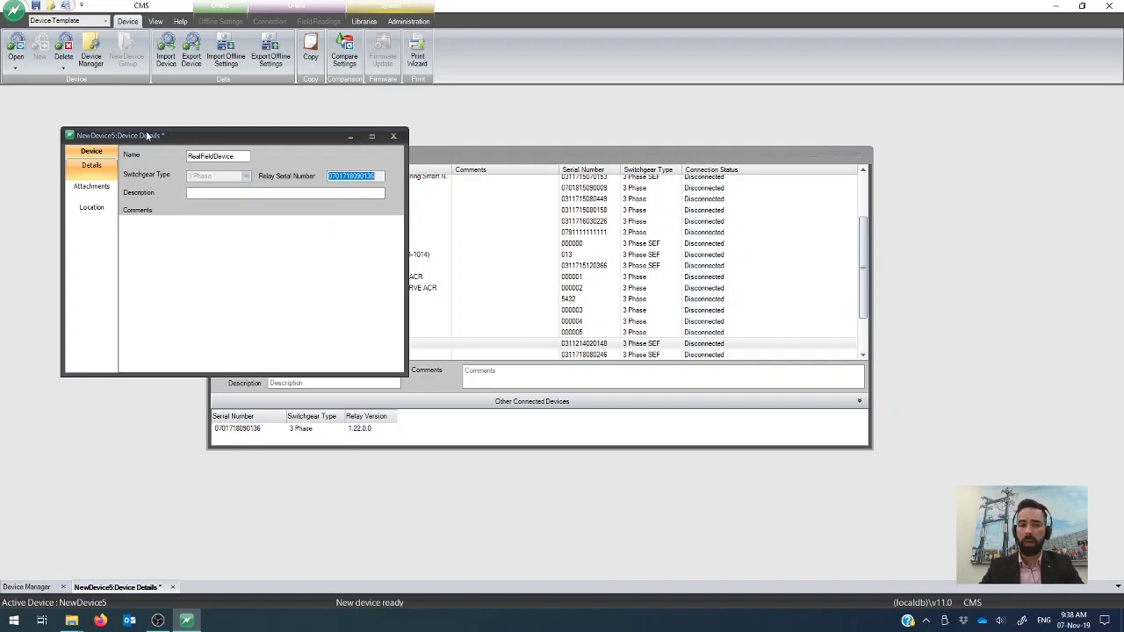
Save RealFieldDevice when closing its details and select it at the bottom of the list
click(393, 137)
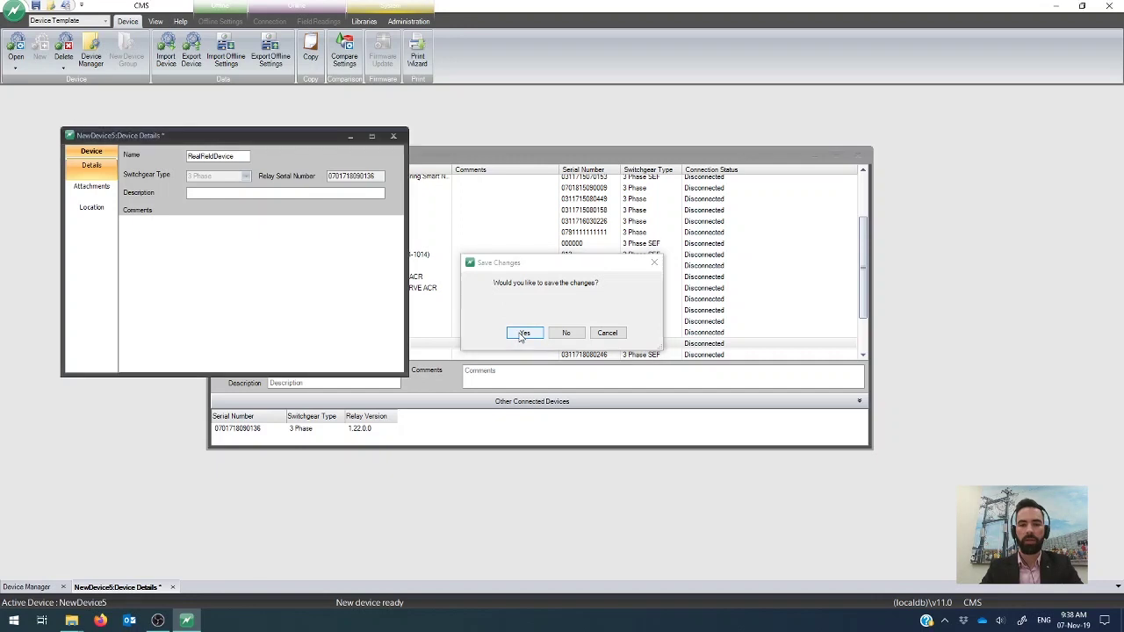
click(523, 334)
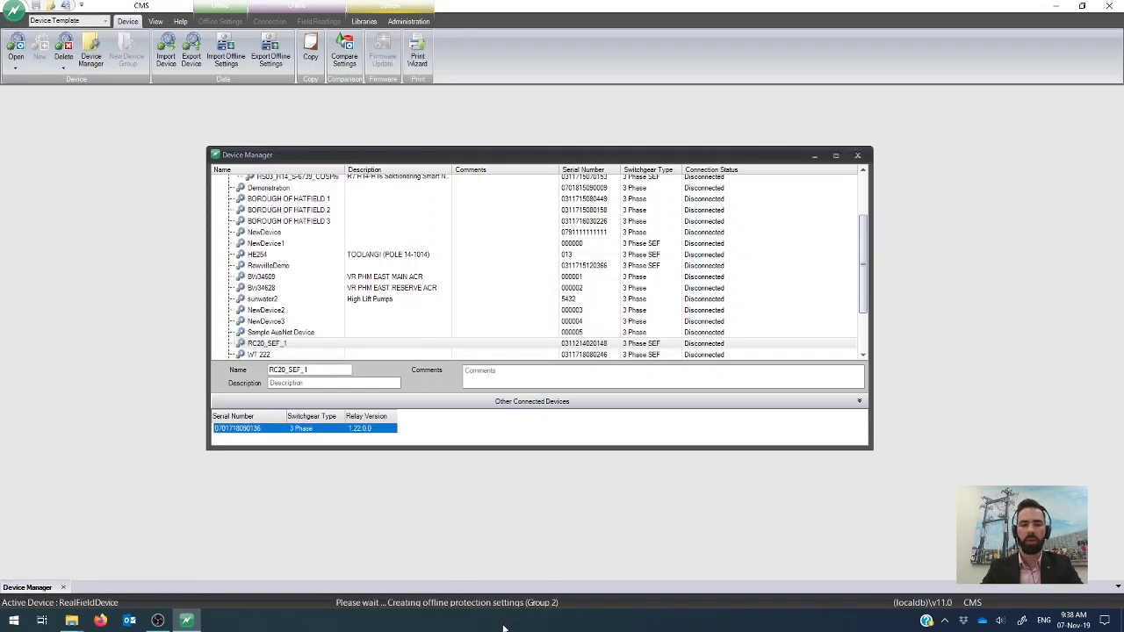
scroll(624, 280, down, 2)
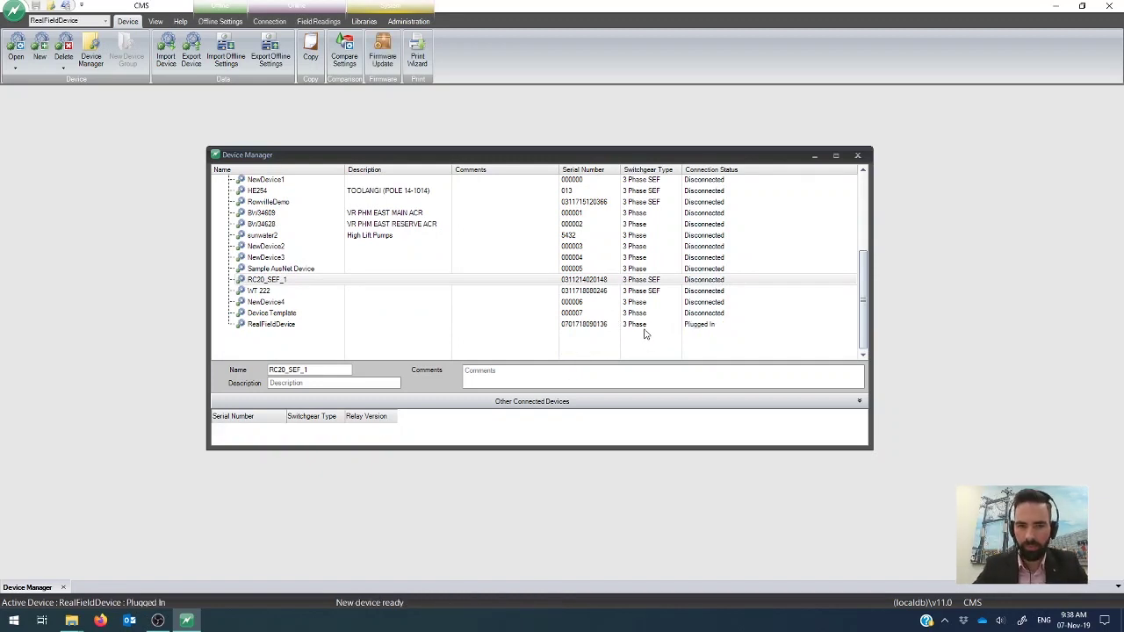
click(632, 327)
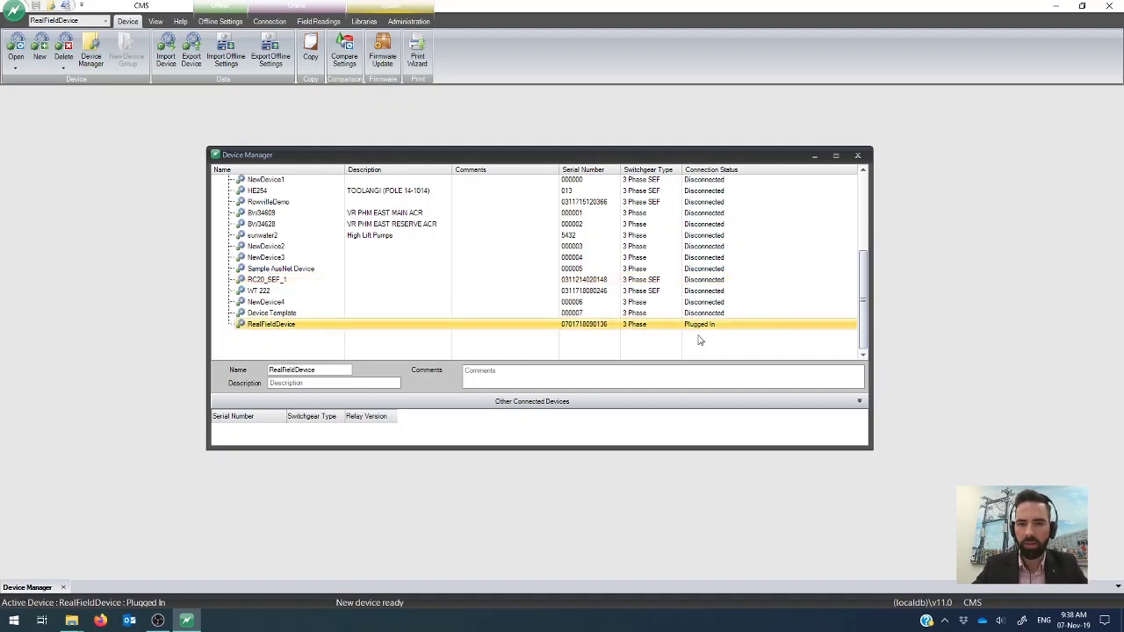
Take RealFieldDevice online with Go Online, changing its status from Plugged In to Online
right_click(556, 331)
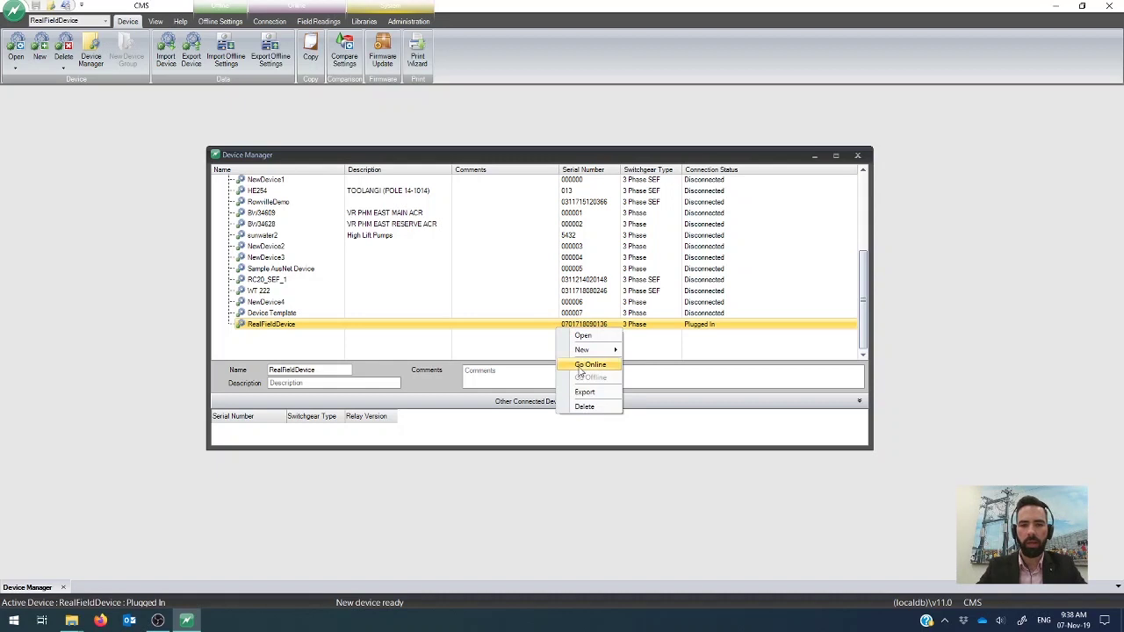
click(579, 365)
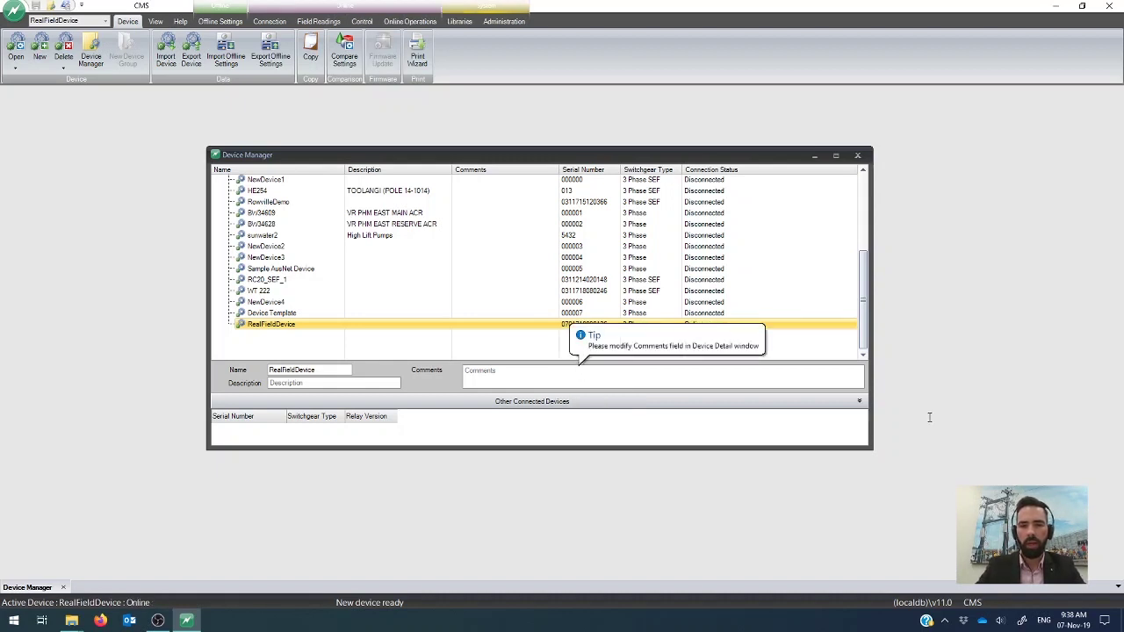